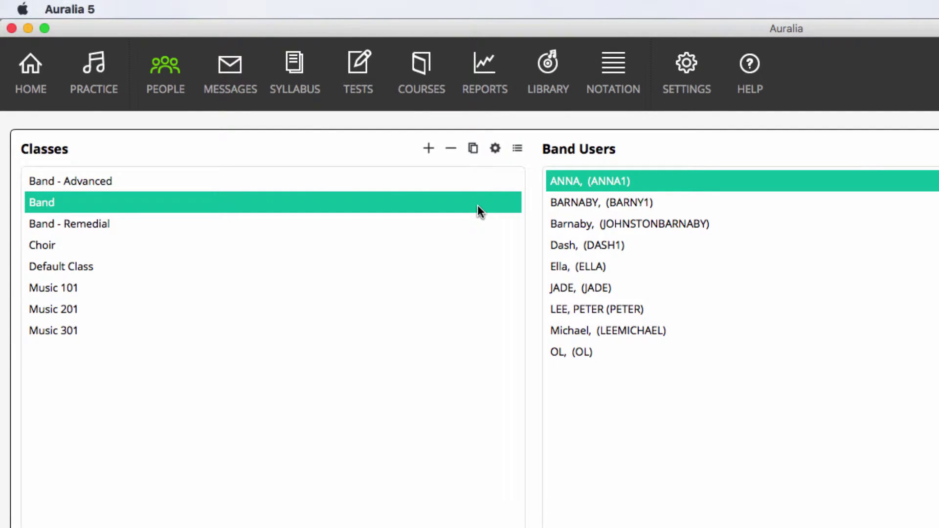
Select Band - Advanced through Band - Remedial and remove the AP* Music Theory and Jazz syllabi.
{"action": "left_click", "coordinate": [474, 187]}
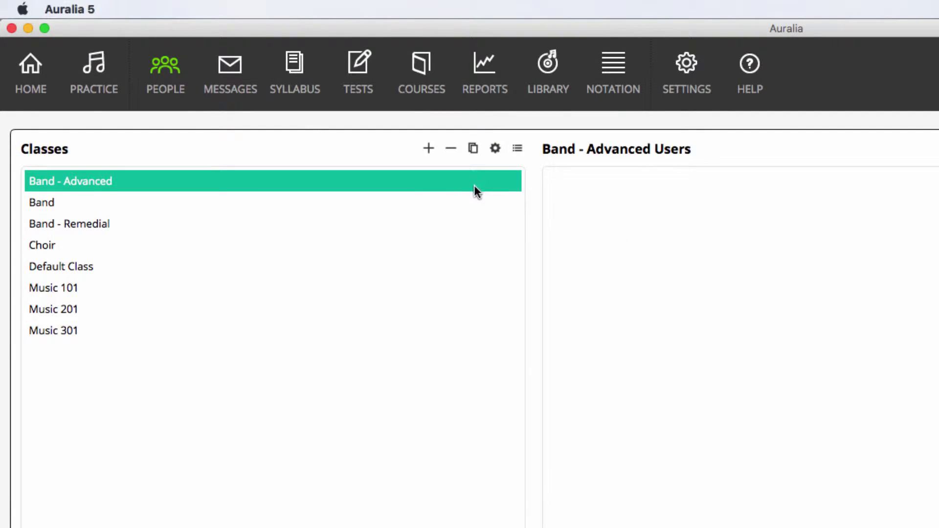
{"action": "left_click", "coordinate": [460, 232], "text": "shift"}
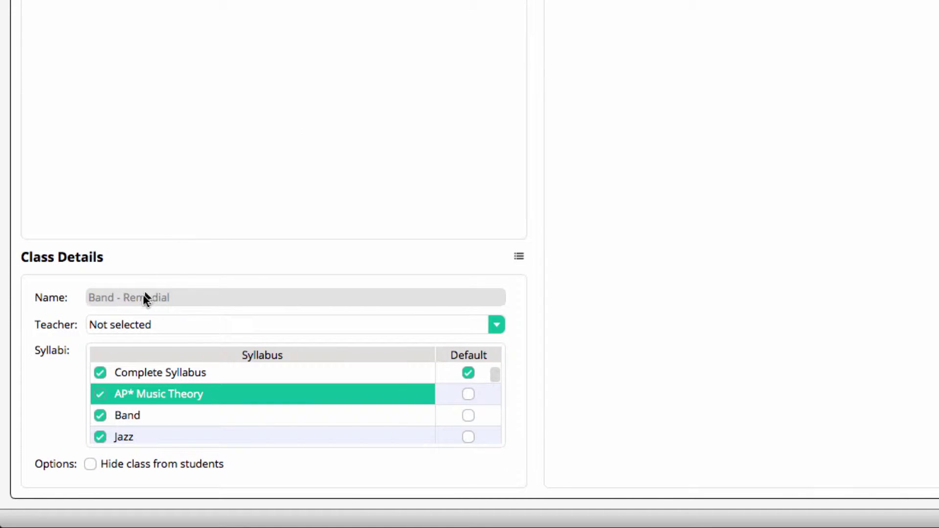
{"action": "left_click", "coordinate": [101, 394]}
{"action": "left_click", "coordinate": [101, 437]}
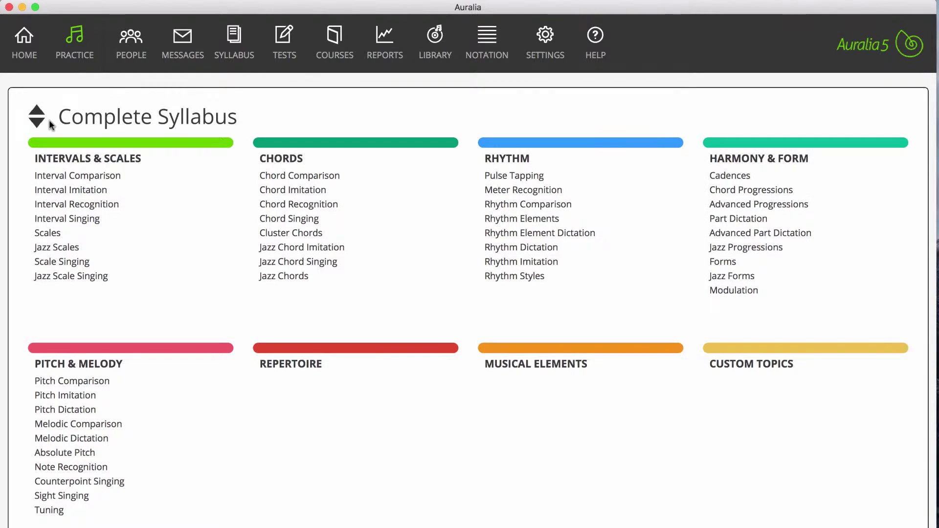
Switch the Practice syllabus to Band to preview its reduced topics.
{"action": "left_click", "coordinate": [71, 118]}
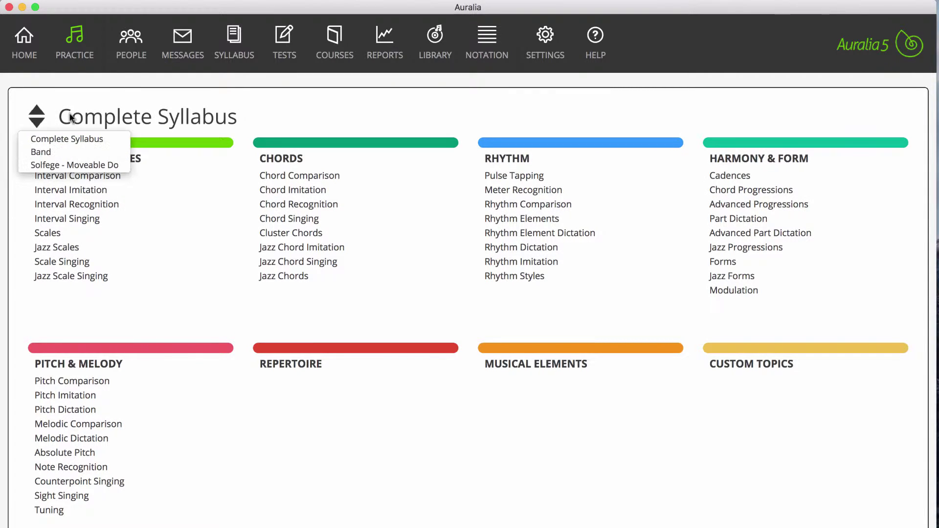
{"action": "left_click", "coordinate": [49, 151]}
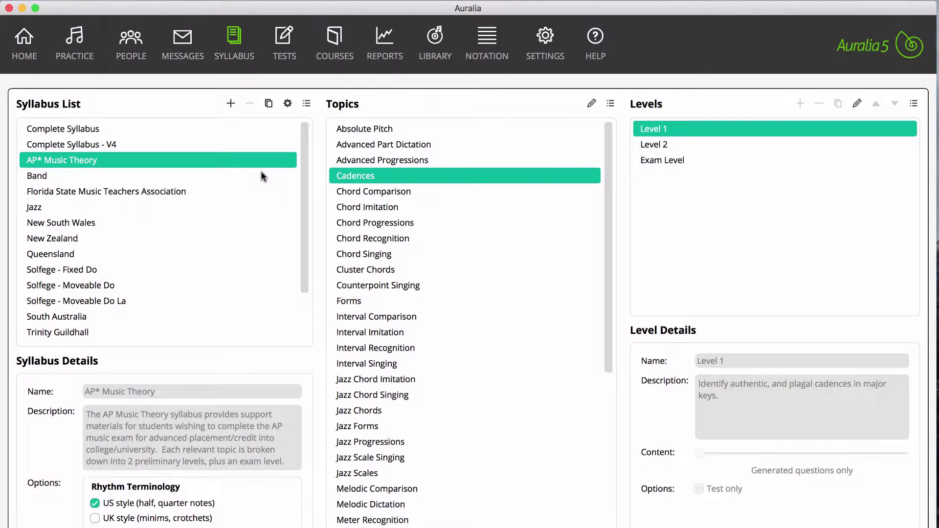
Browse the Band syllabus's Chord Recognition topic and its Advanced - Level 1 details.
{"action": "left_click", "coordinate": [261, 173]}
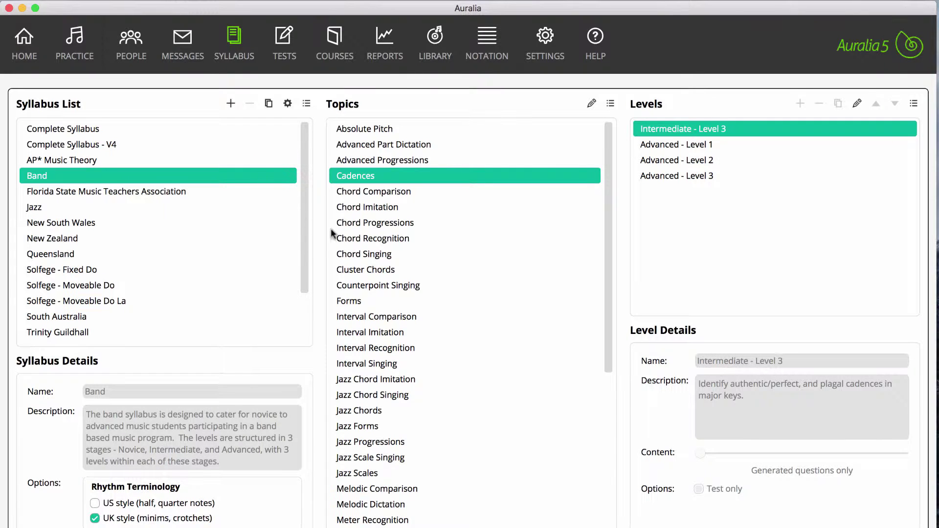
{"action": "left_click", "coordinate": [352, 237]}
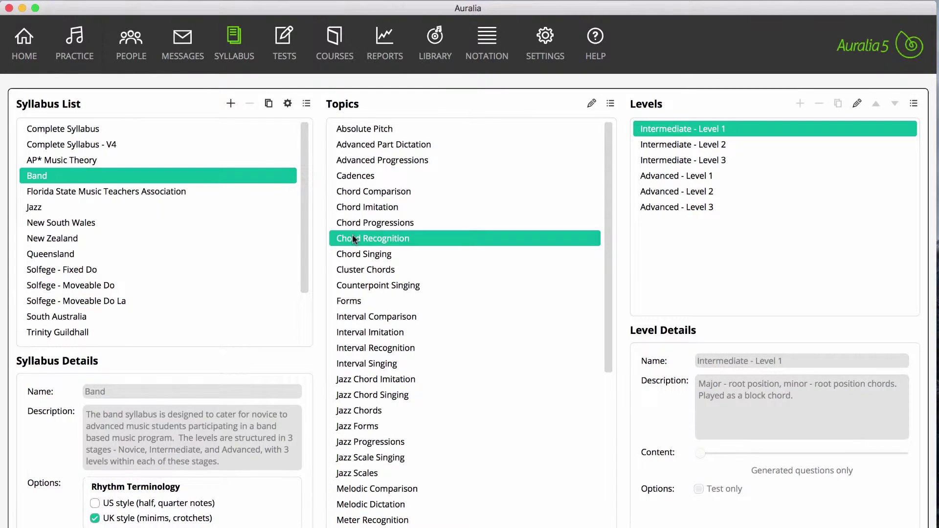
{"action": "left_click", "coordinate": [664, 177]}
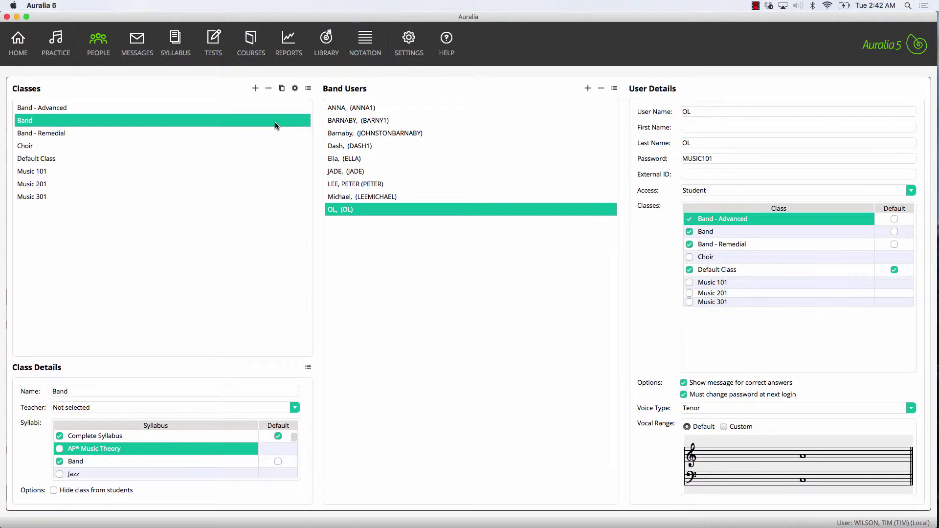
For Band, deactivate Advanced Progressions, Cluster Chords and Interval Imitation, and edit Chord Recognition retries.
{"action": "left_click", "coordinate": [294, 88]}
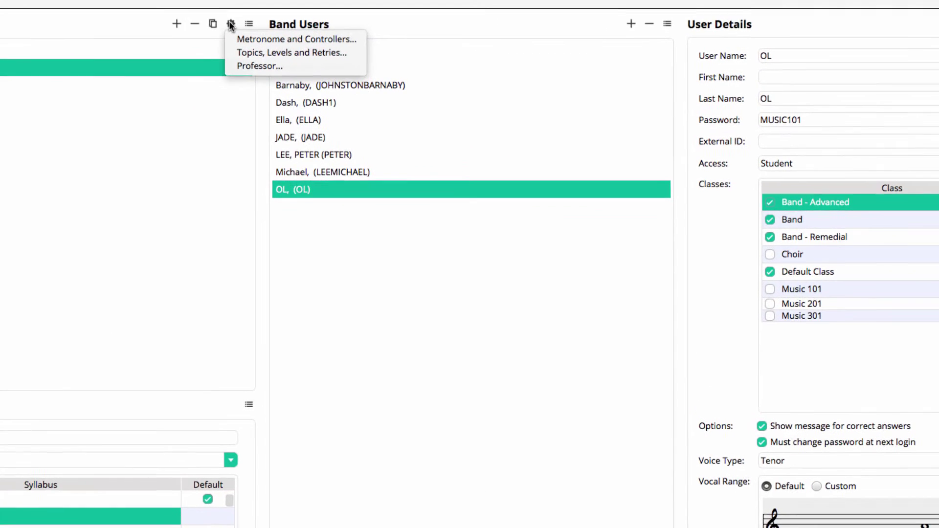
{"action": "left_click", "coordinate": [298, 110]}
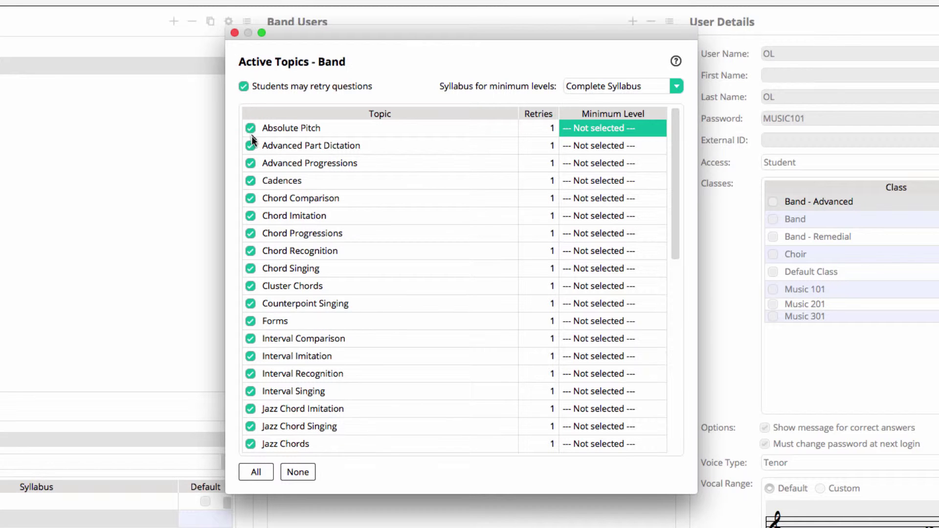
{"action": "left_click", "coordinate": [251, 163]}
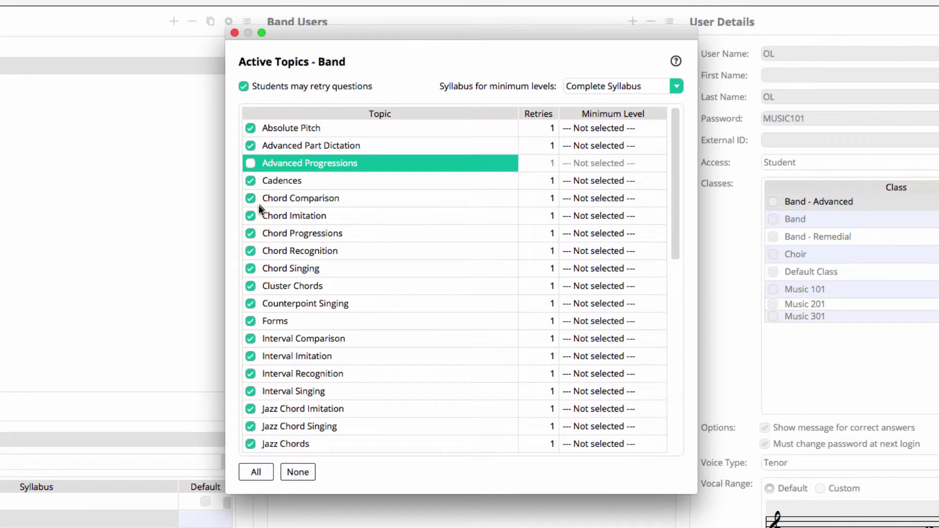
{"action": "left_click", "coordinate": [250, 286]}
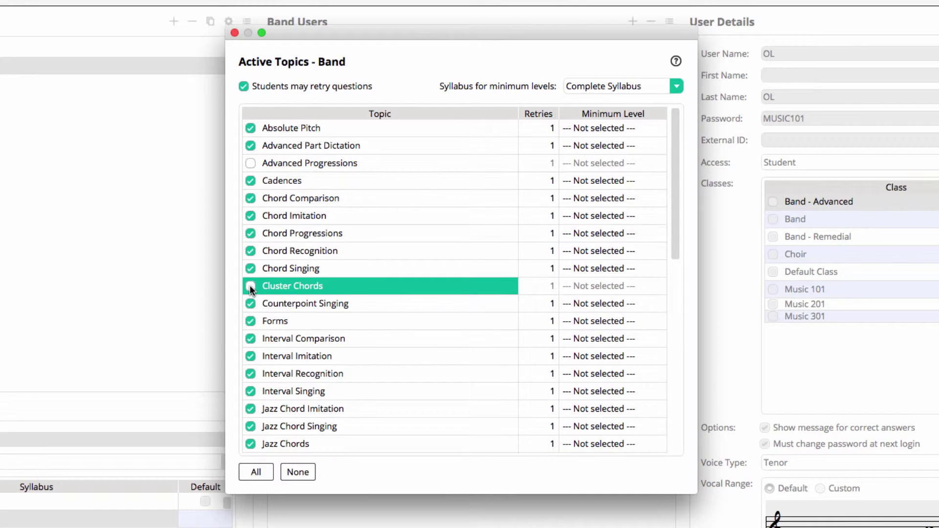
{"action": "left_click", "coordinate": [251, 356]}
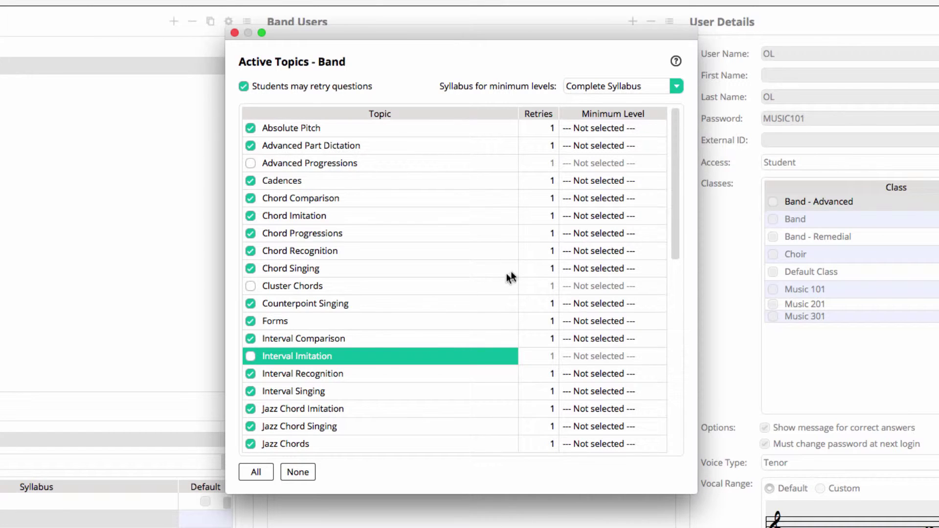
{"action": "double_click", "coordinate": [553, 250]}
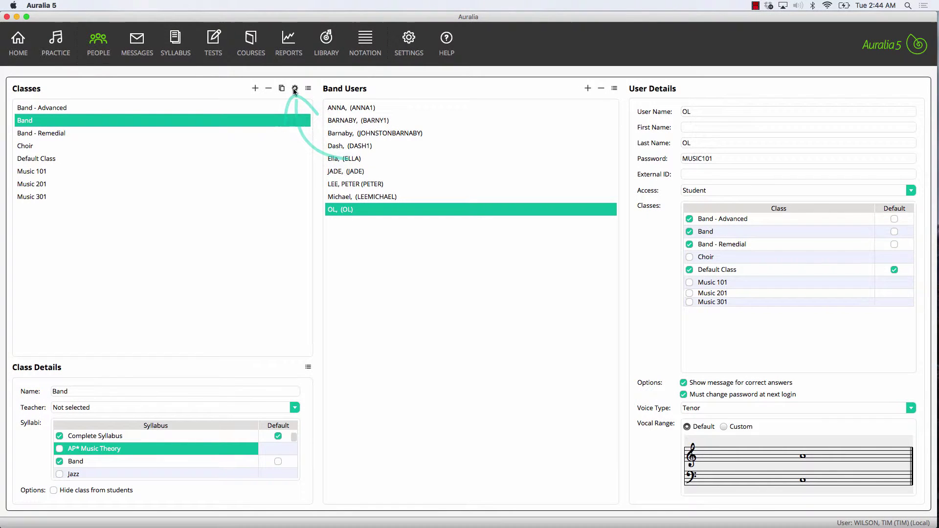
In Band's Professor settings, stop students from ignoring the professor's advice.
{"action": "left_click", "coordinate": [295, 88]}
{"action": "left_click", "coordinate": [295, 116]}
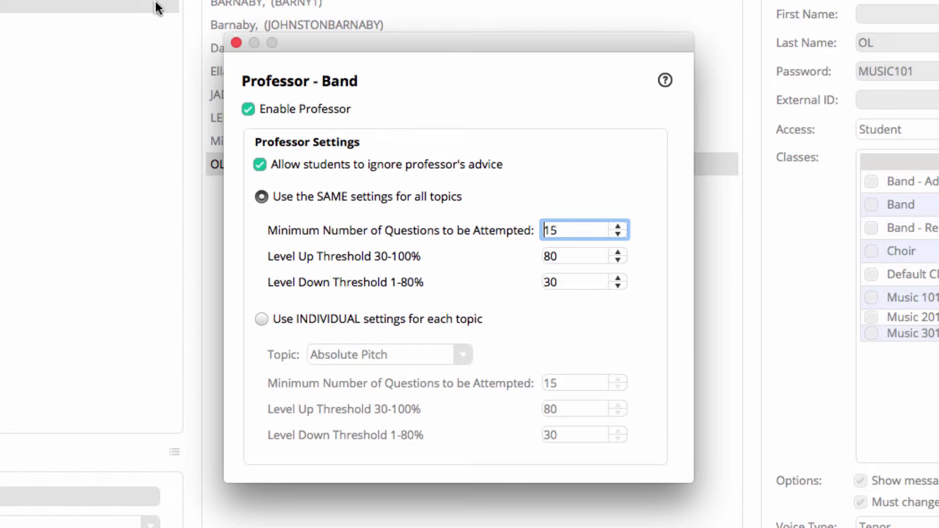
{"action": "left_click", "coordinate": [257, 168]}
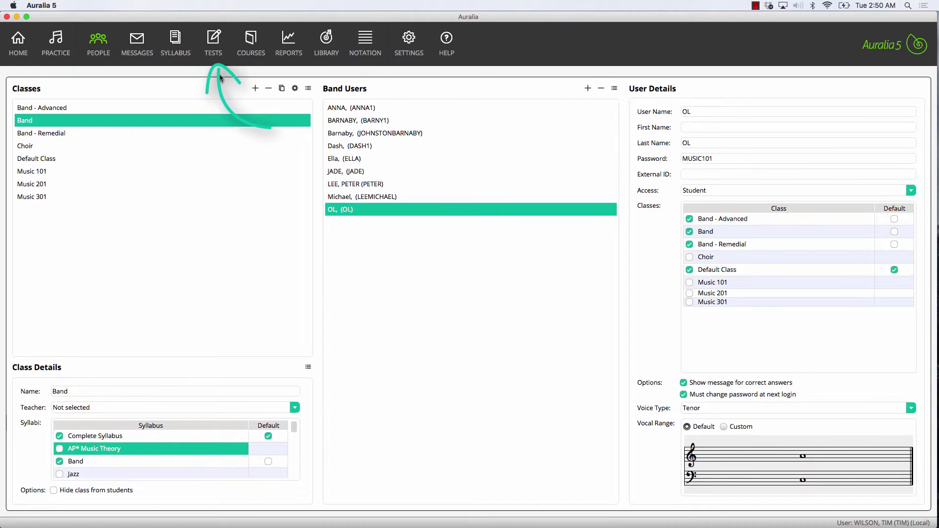
Assign Band Aural's Intermediate - Level 1 test to Band - Advanced, Band and Band - Remedial.
{"action": "left_click", "coordinate": [219, 54]}
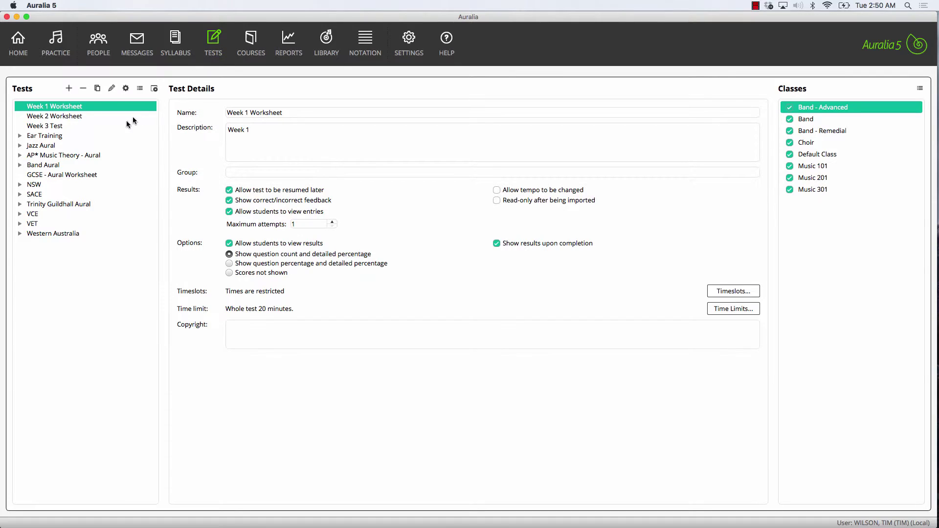
{"action": "left_click", "coordinate": [20, 165]}
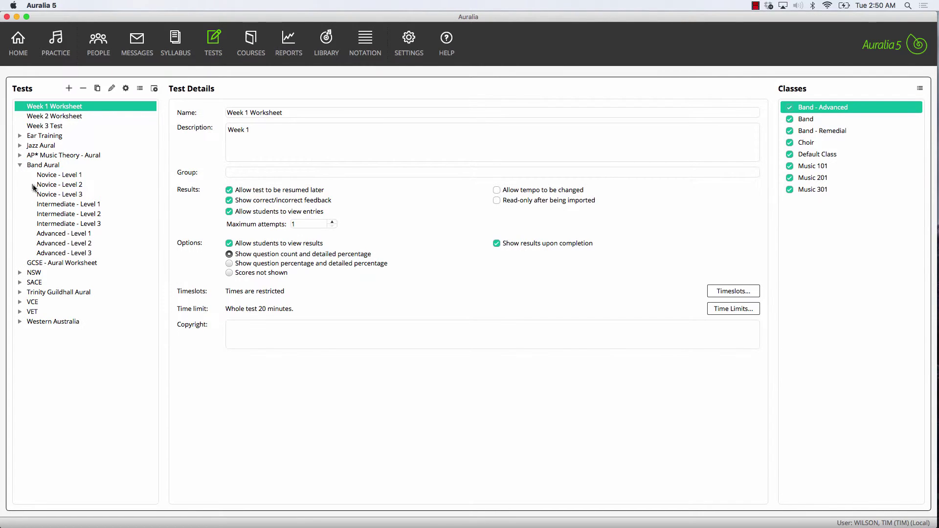
{"action": "left_click", "coordinate": [57, 207]}
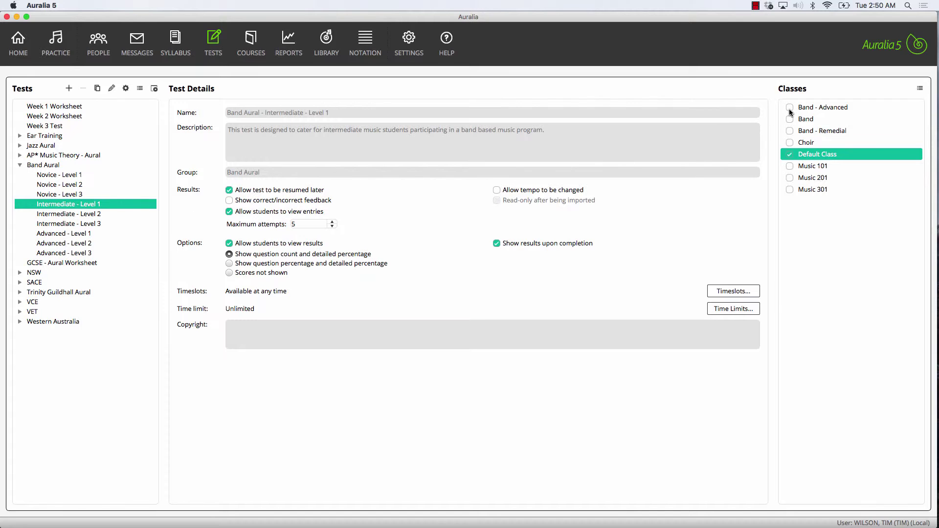
{"action": "left_click", "coordinate": [790, 107]}
{"action": "left_click", "coordinate": [790, 119]}
{"action": "left_click", "coordinate": [789, 131]}
Open the Band Aural Course's Intermediate - Level 1 in the Courses area.
{"action": "left_click", "coordinate": [254, 39]}
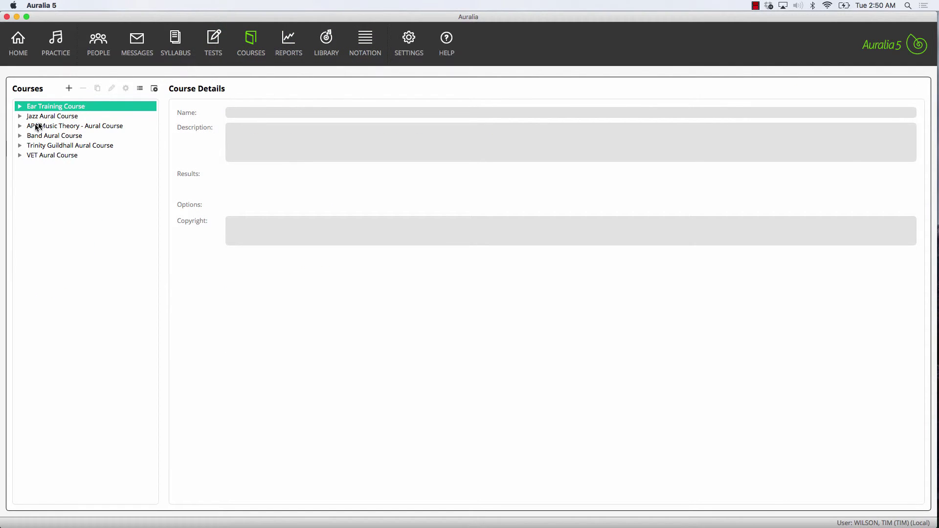
{"action": "left_click", "coordinate": [20, 136]}
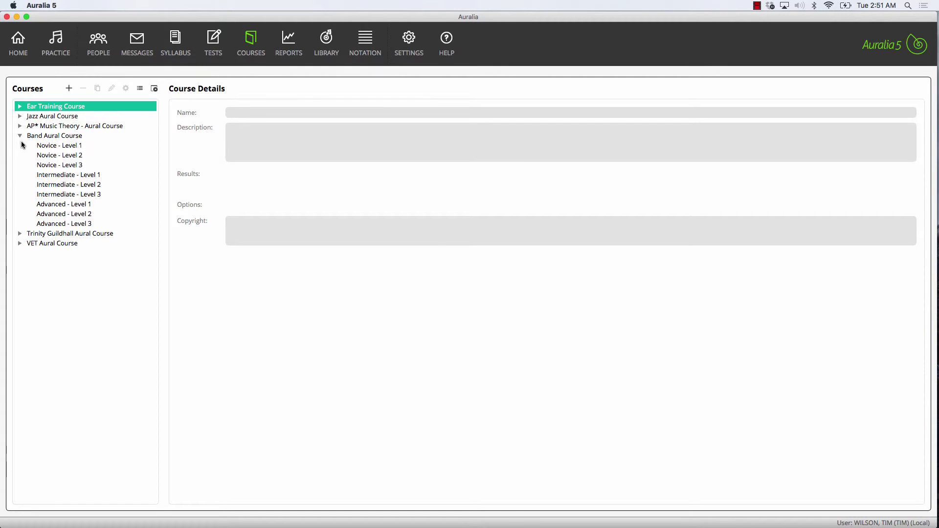
{"action": "left_click", "coordinate": [47, 176]}
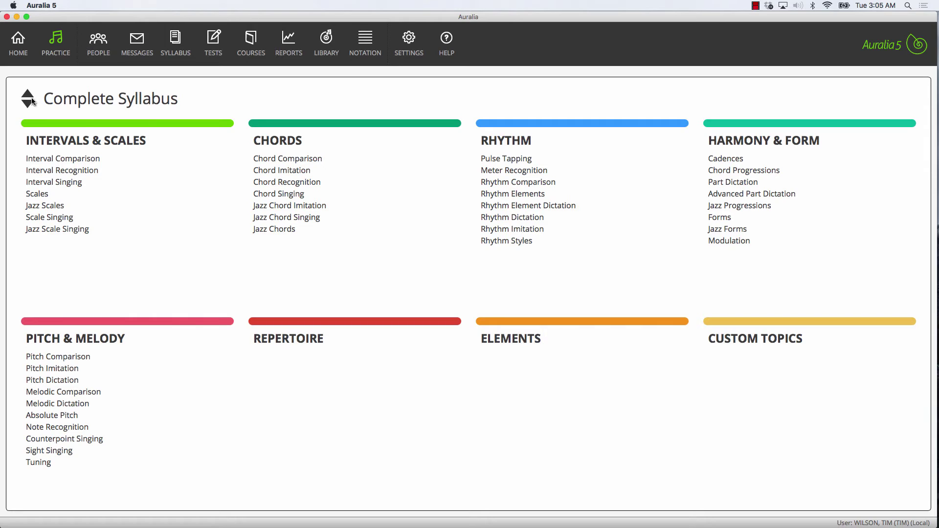
Check Band practice topics, then go to the student's Home page.
{"action": "left_click", "coordinate": [33, 102]}
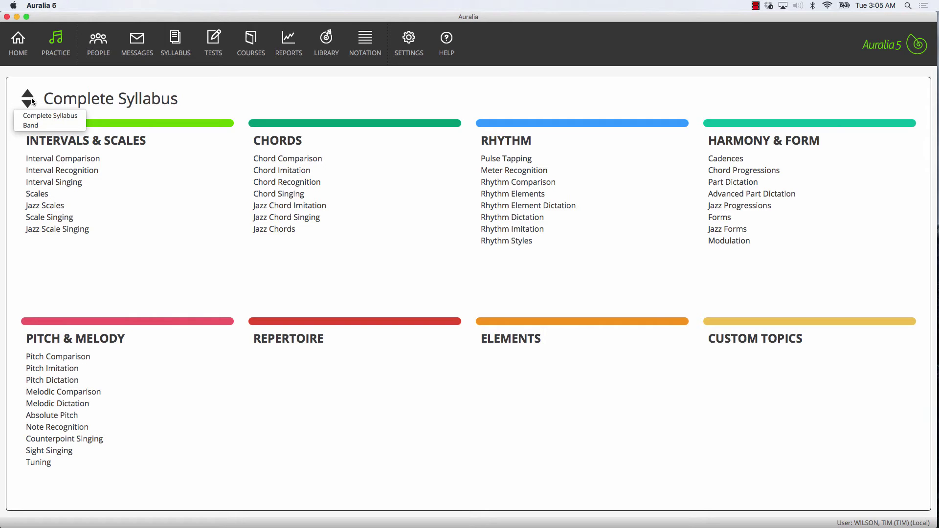
{"action": "left_click", "coordinate": [48, 125]}
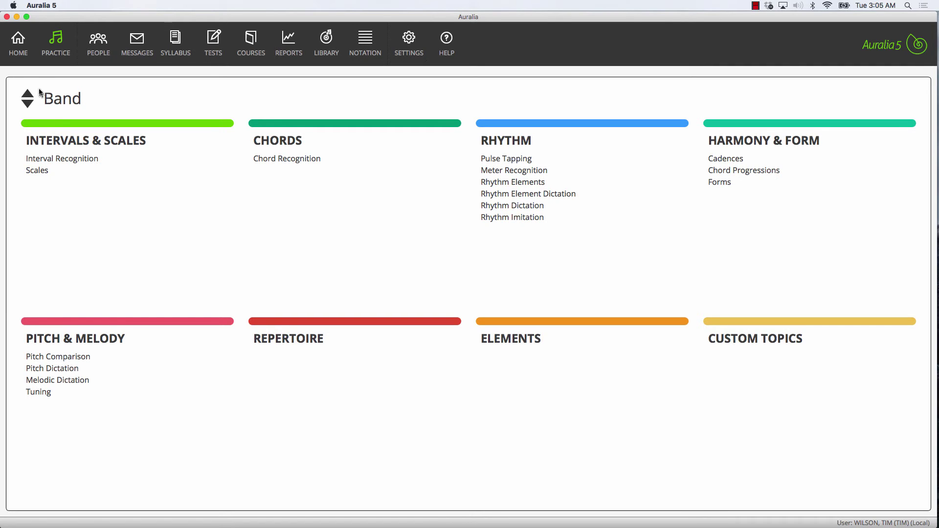
{"action": "left_click", "coordinate": [27, 51]}
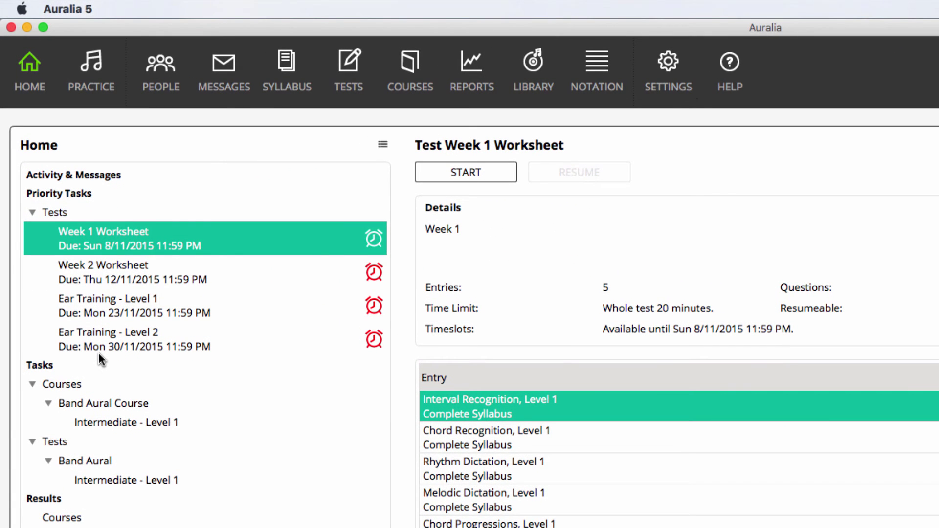
Open the Band Aural Course Intermediate - Level 1 task from Home.
{"action": "left_click", "coordinate": [108, 423]}
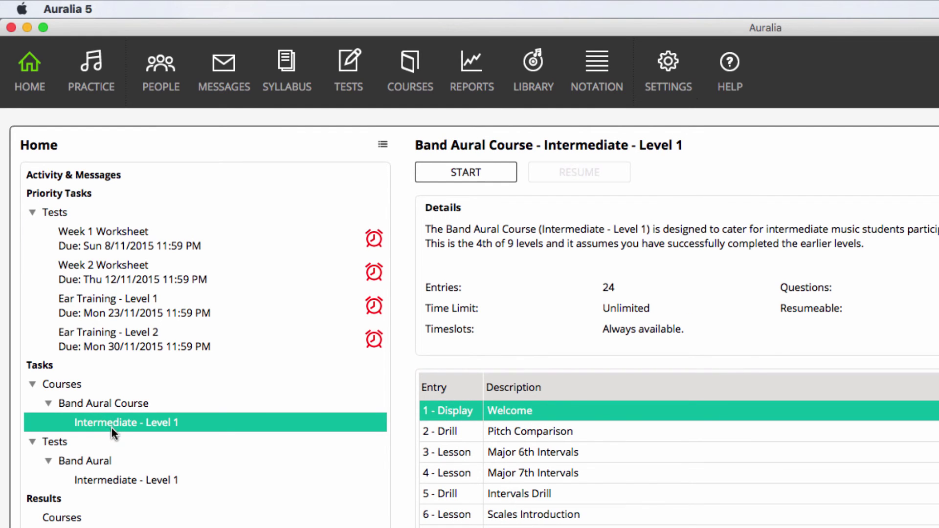